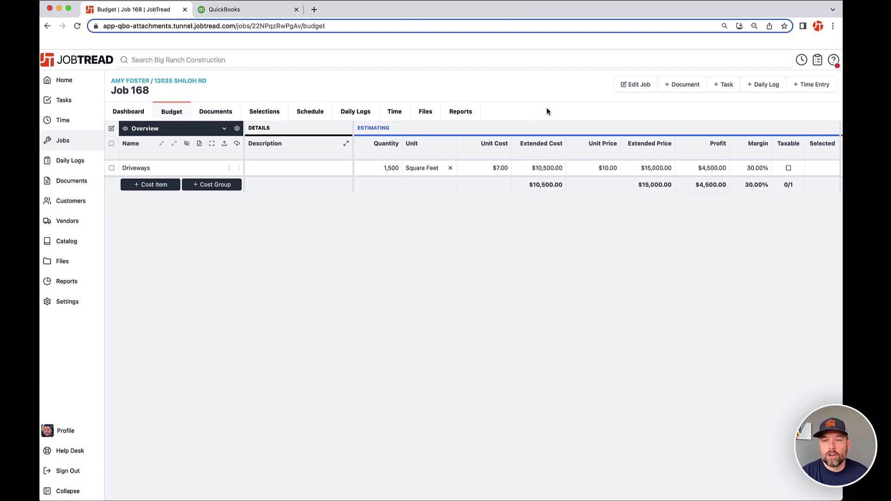
Create a new bill from vendor American Stone for $1,500 against the Driveways cost group
{"action": "left_click", "coordinate": [682, 86]}
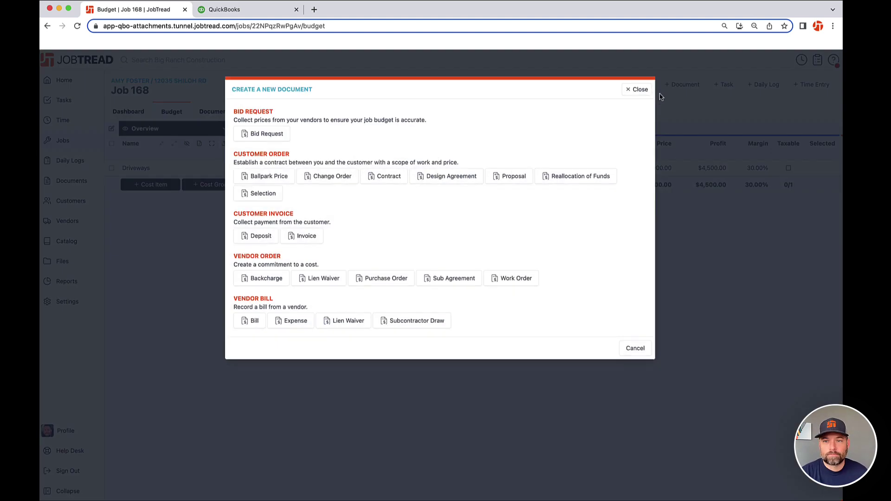
{"action": "left_click", "coordinate": [253, 321]}
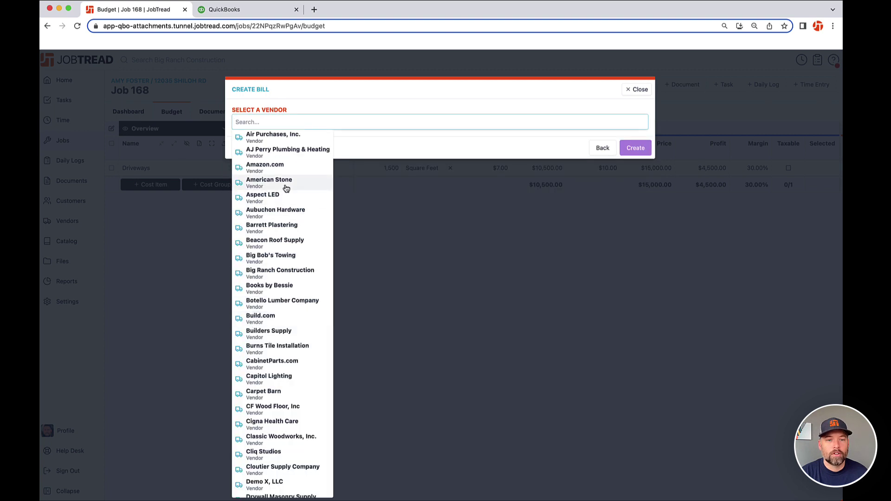
{"action": "left_click", "coordinate": [312, 182]}
{"action": "left_click", "coordinate": [249, 223]}
{"action": "left_click", "coordinate": [579, 236]}
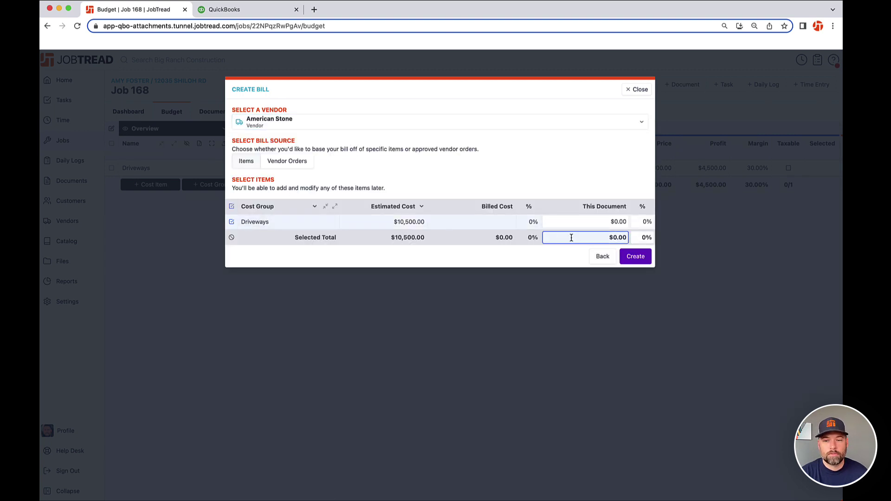
{"action": "type", "text": "15000"}
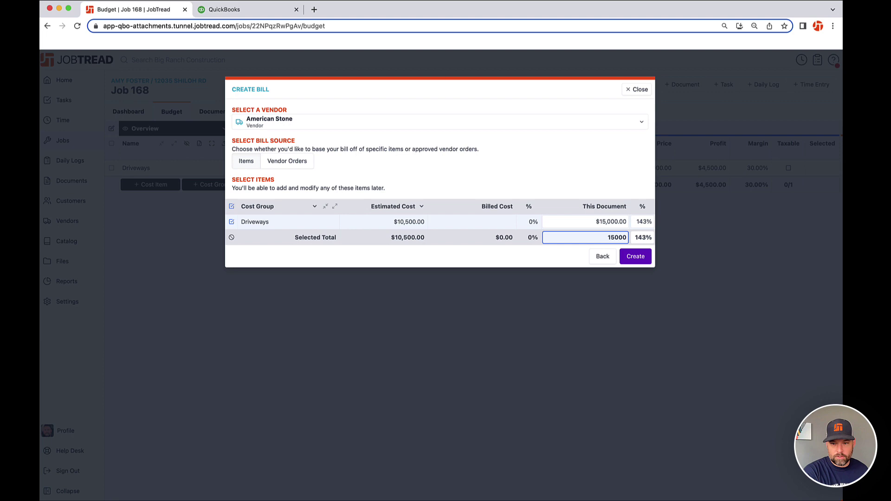
{"action": "key", "text": "BackSpace"}
{"action": "key", "text": "Return"}
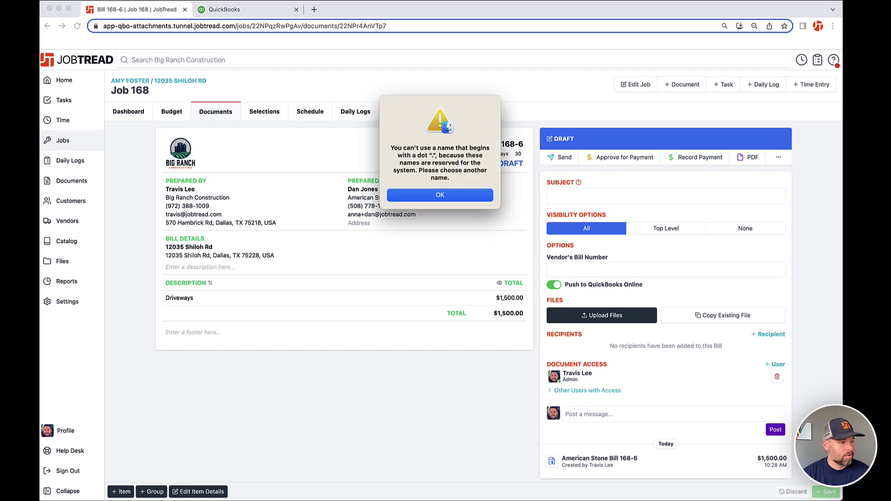
Attach Invoice Bartel.jpg to Bill 168-6 and approve the bill for payment
{"action": "left_click", "coordinate": [461, 192]}
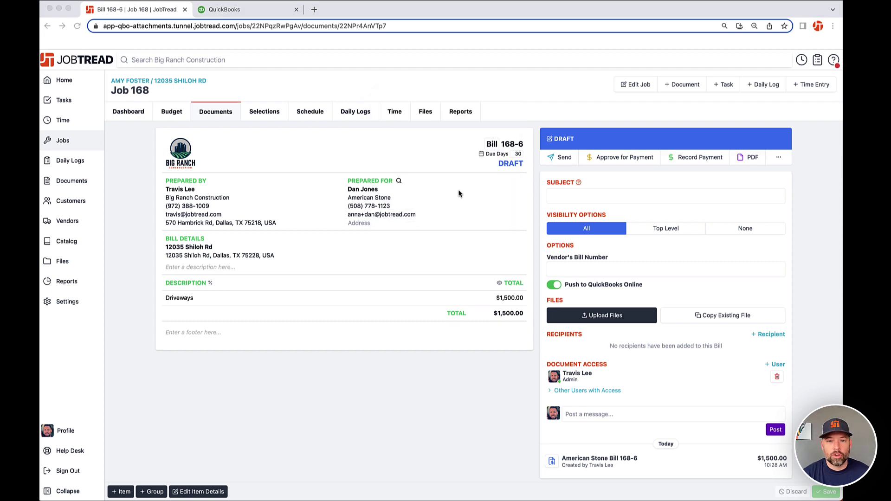
{"action": "left_click_drag", "start_coordinate": [603, 325], "coordinate": [445, 260]}
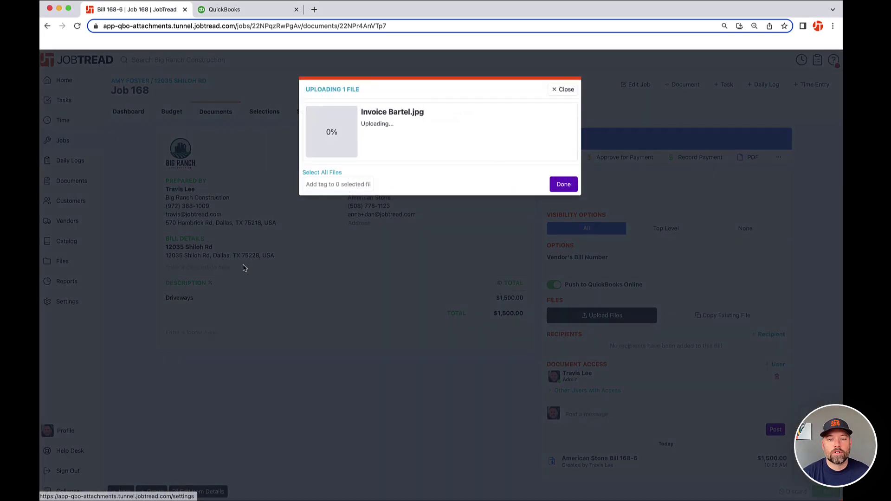
{"action": "left_click", "coordinate": [563, 185]}
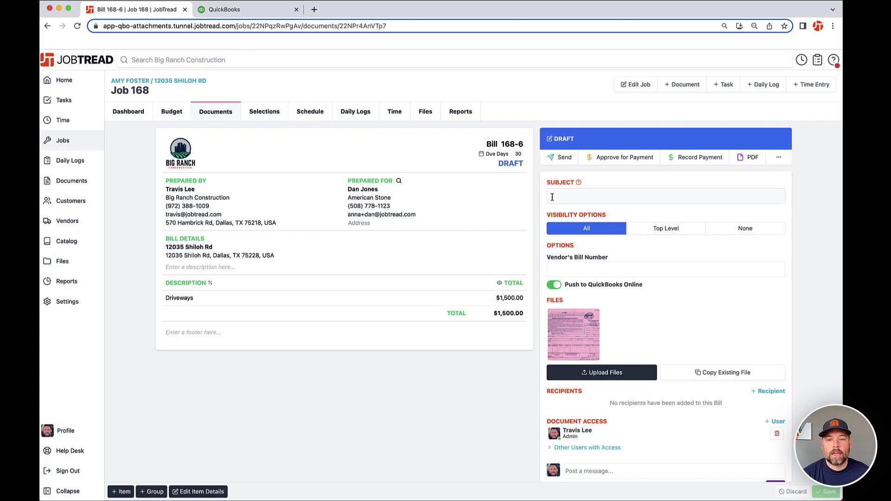
{"action": "left_click", "coordinate": [601, 159]}
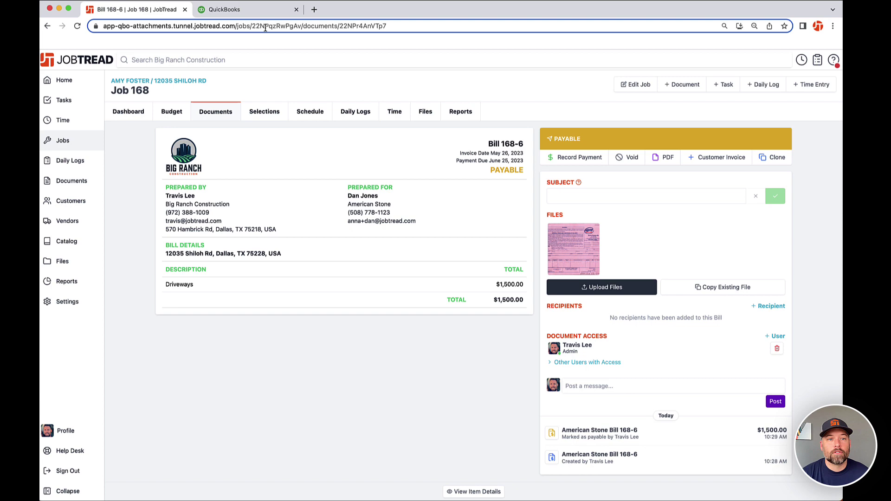
Find Bill 168-6 in QuickBooks Online, view its Invoice Bartel.jpg attachment, then go back to JobTread
{"action": "left_click", "coordinate": [261, 15]}
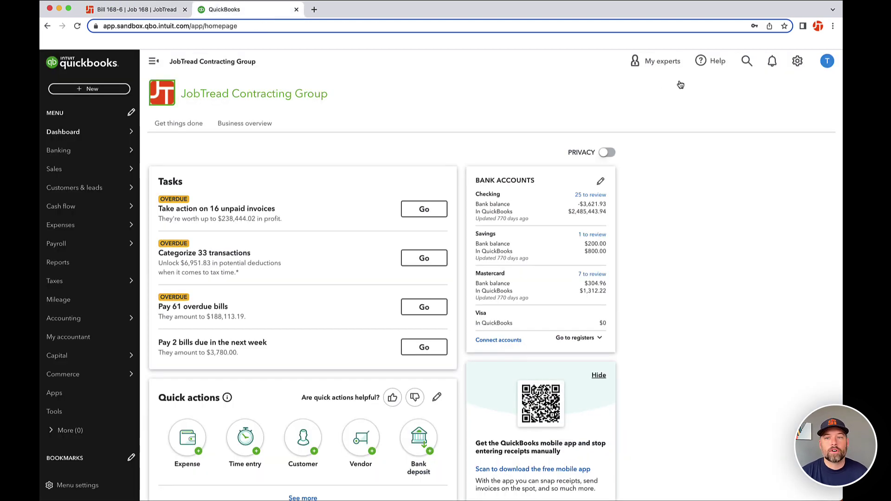
{"action": "left_click", "coordinate": [747, 61]}
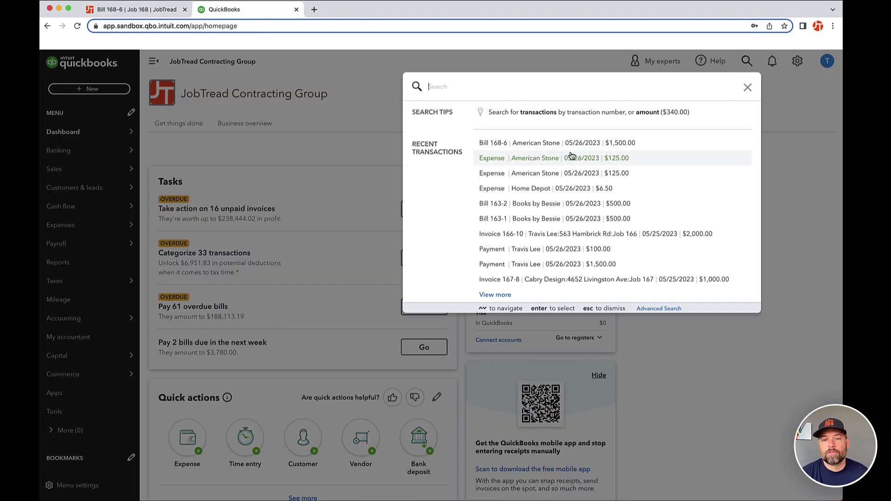
{"action": "left_click", "coordinate": [511, 148]}
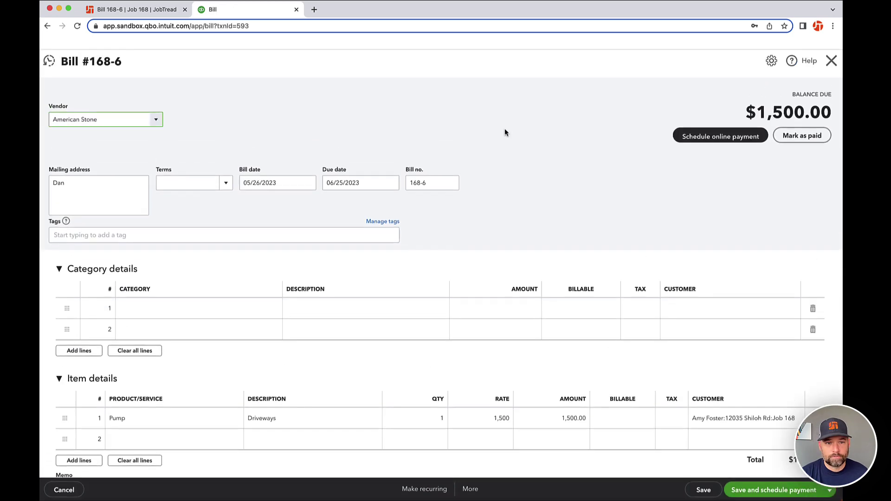
{"action": "scroll", "coordinate": [495, 183], "scroll_direction": "down", "scroll_amount": 3}
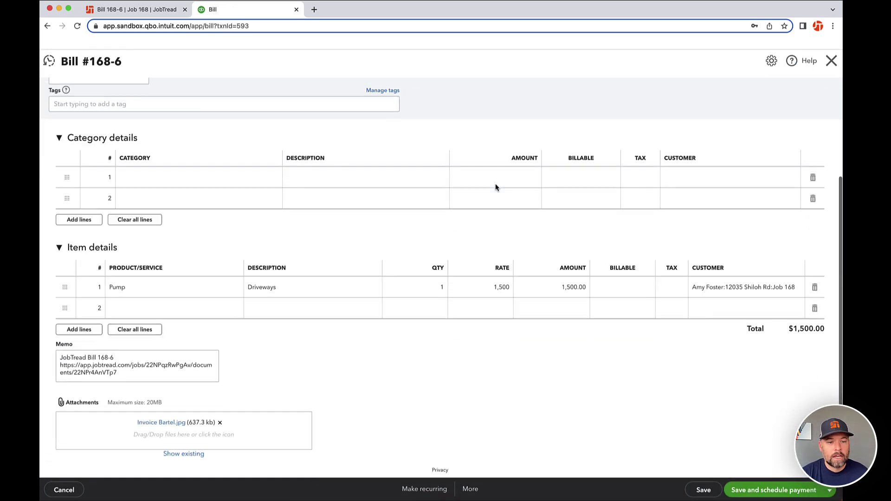
{"action": "left_click", "coordinate": [166, 422]}
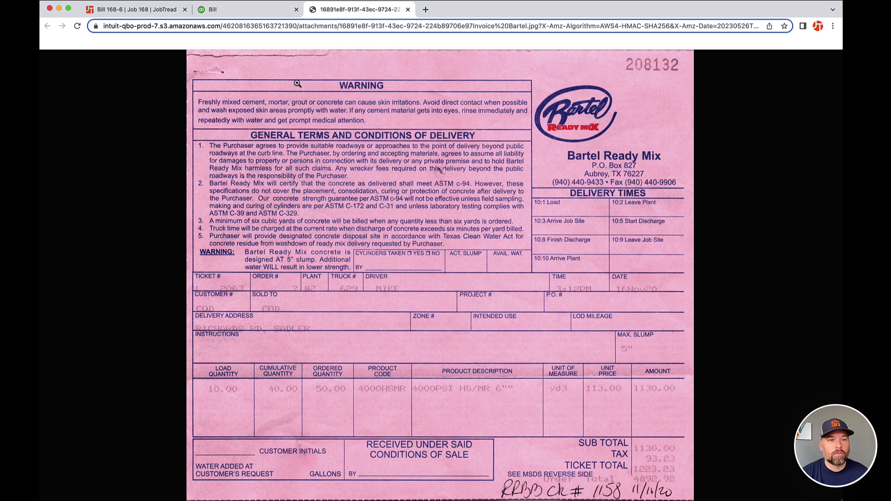
{"action": "left_click", "coordinate": [245, 15]}
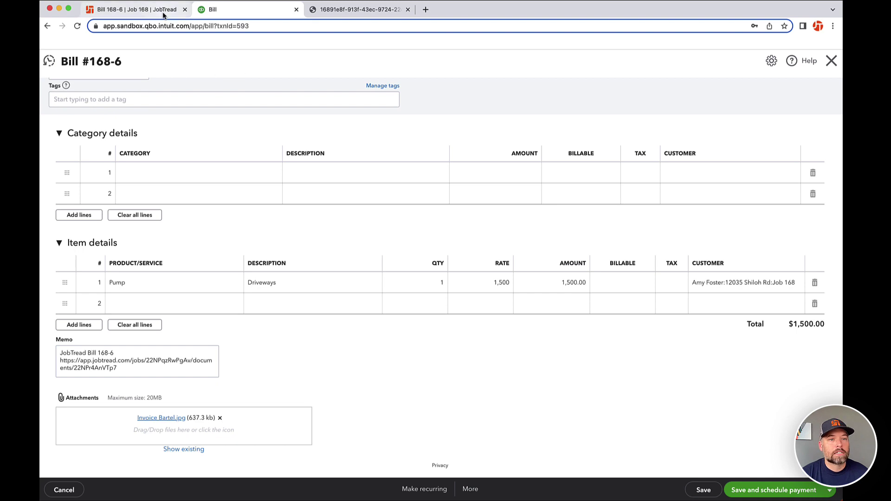
{"action": "left_click", "coordinate": [139, 9]}
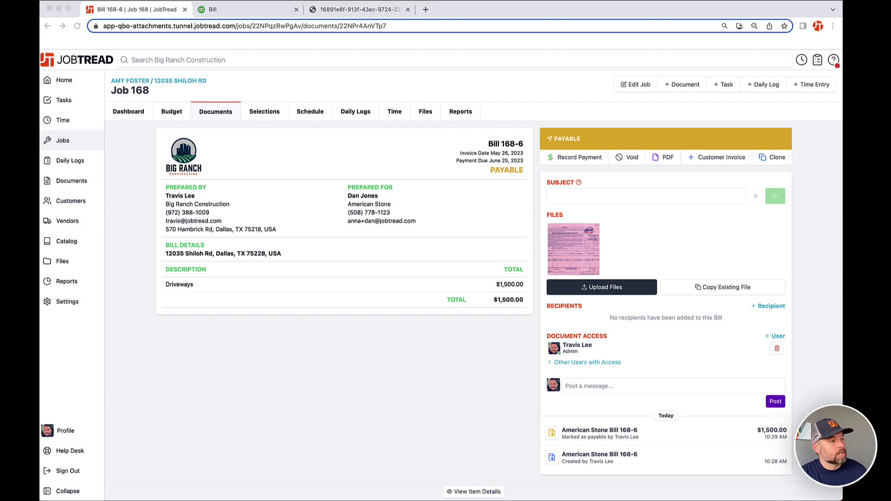
Attach Concrete forms.jpg and Concrete pour.jpg to Bill 168-6 and confirm they appear on the reloaded QuickBooks bill
{"action": "left_click_drag", "start_coordinate": [618, 325], "coordinate": [609, 298]}
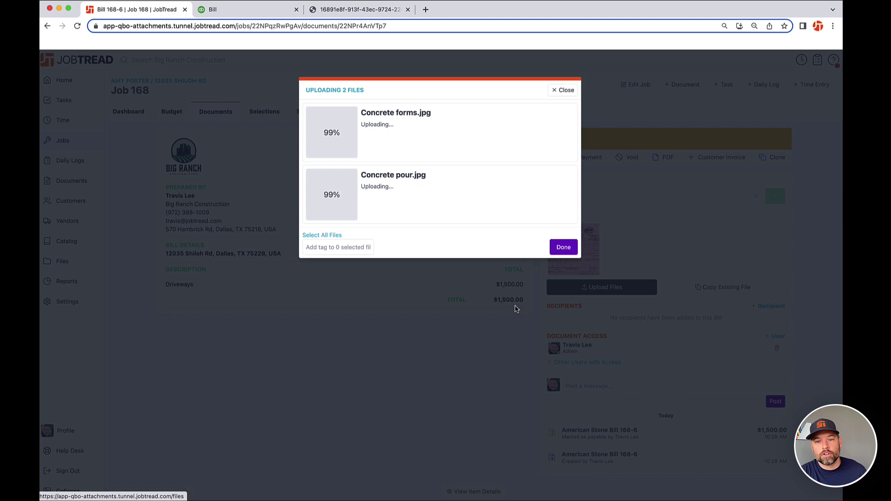
{"action": "left_click", "coordinate": [563, 247]}
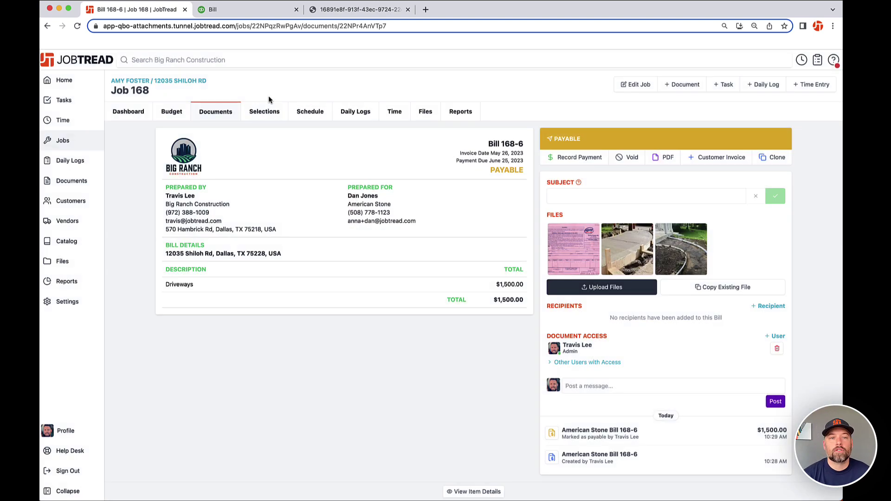
{"action": "left_click", "coordinate": [263, 13]}
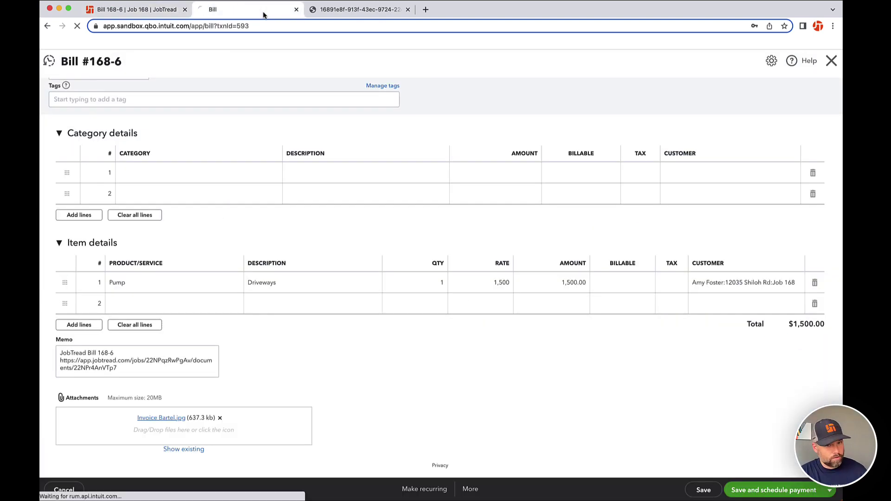
{"action": "key", "text": "super+r"}
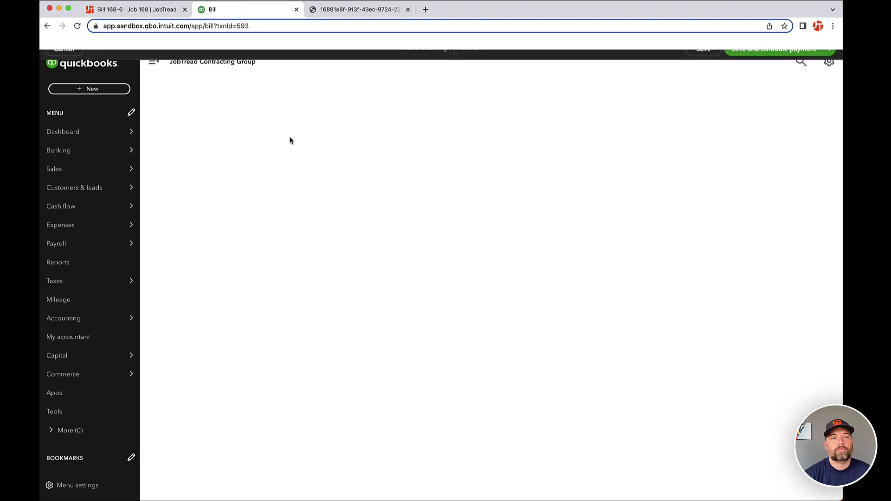
{"action": "scroll", "coordinate": [181, 387], "scroll_direction": "down", "scroll_amount": 5}
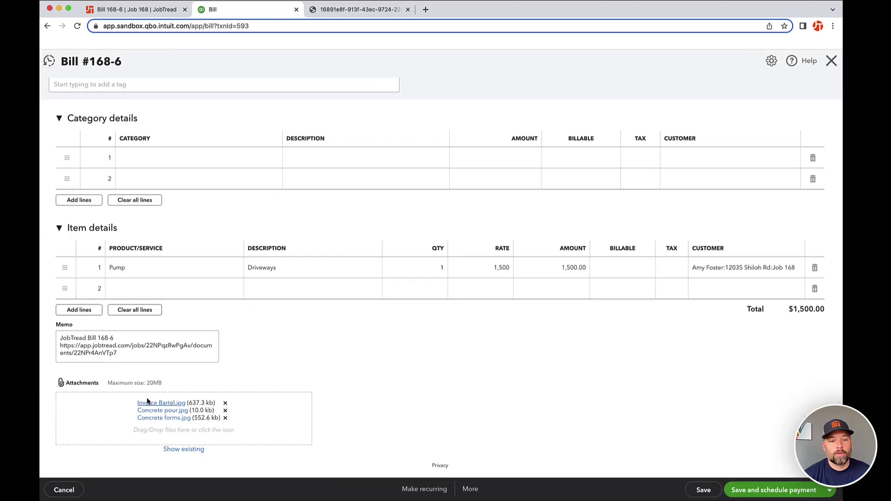
{"action": "left_click", "coordinate": [151, 11]}
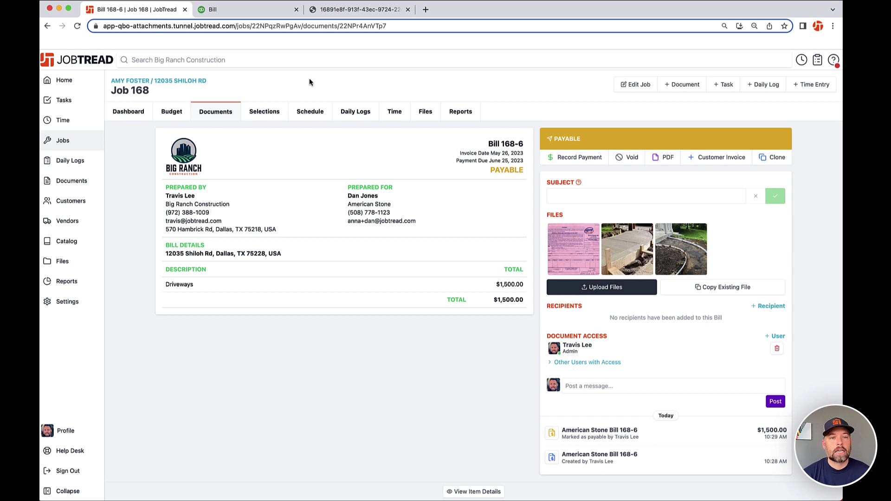
Close the QuickBooks bill and start a new expense from the Expenses list
{"action": "left_click", "coordinate": [250, 11]}
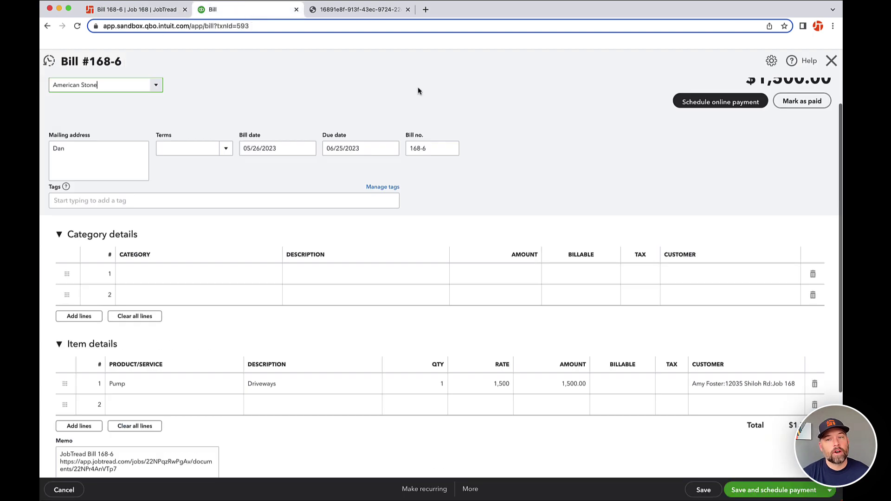
{"action": "left_click", "coordinate": [831, 61]}
{"action": "mouse_move", "coordinate": [95, 228]}
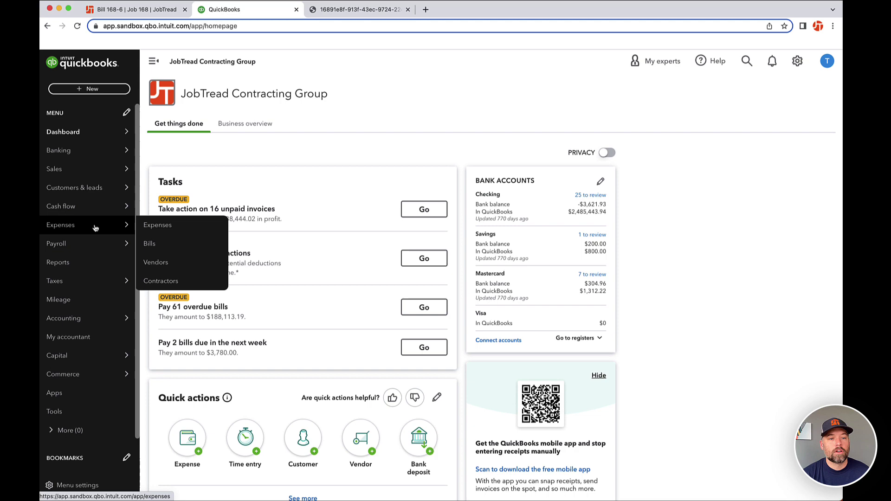
{"action": "left_click", "coordinate": [157, 225]}
{"action": "left_click", "coordinate": [772, 147]}
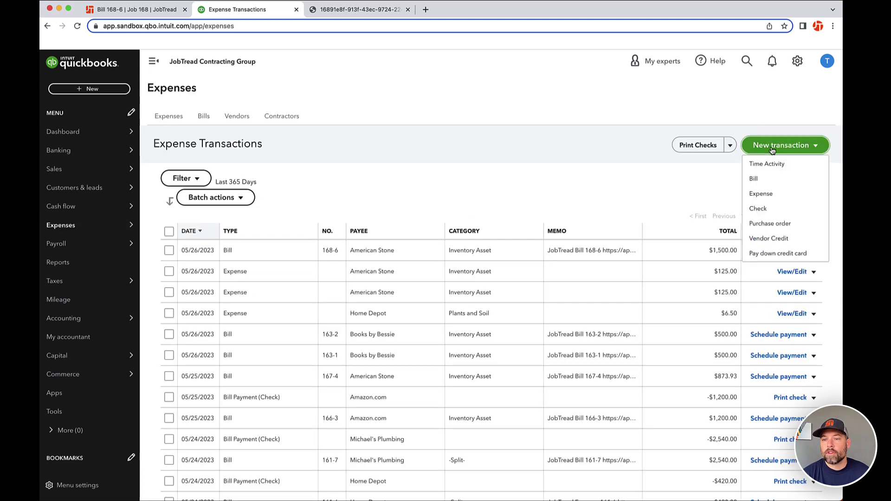
{"action": "left_click", "coordinate": [763, 195]}
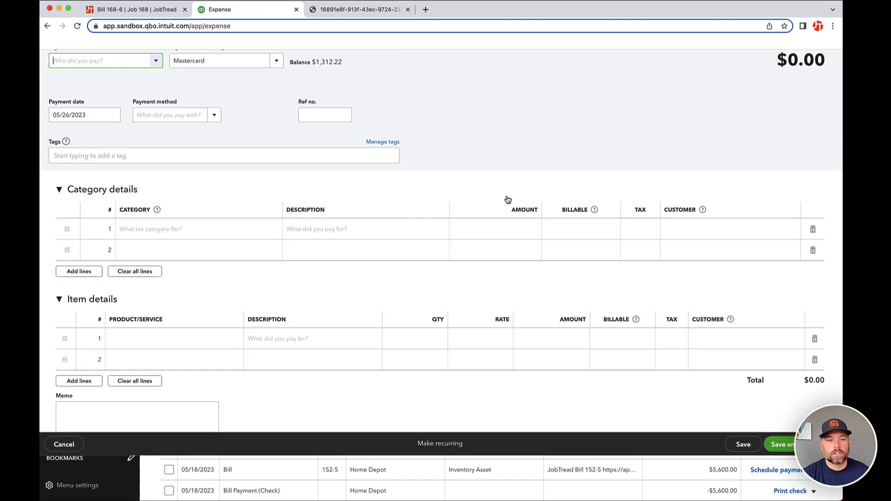
Set the expense payee to American Stone with Cash as the payment method
{"action": "left_click", "coordinate": [153, 107]}
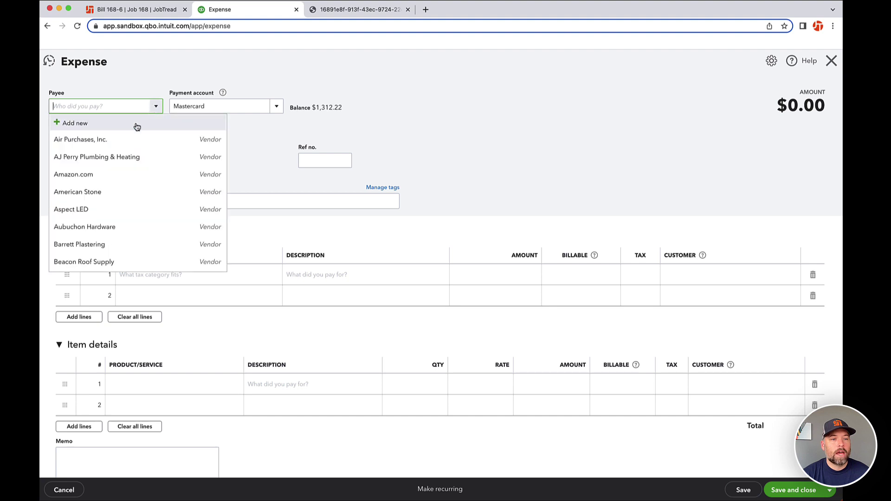
{"action": "left_click", "coordinate": [124, 192]}
{"action": "left_click", "coordinate": [198, 161]}
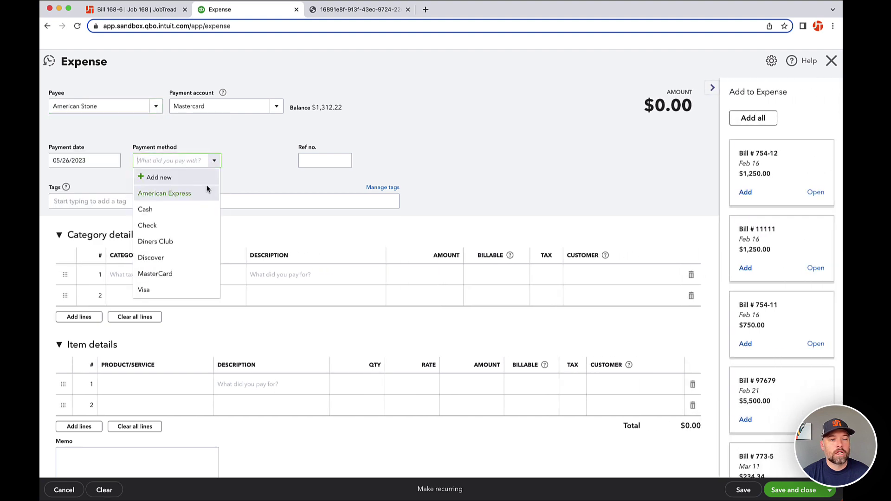
{"action": "left_click", "coordinate": [185, 209]}
Add a Sprinkler Pipes item line charged to customer Job 168
{"action": "left_click", "coordinate": [204, 385]}
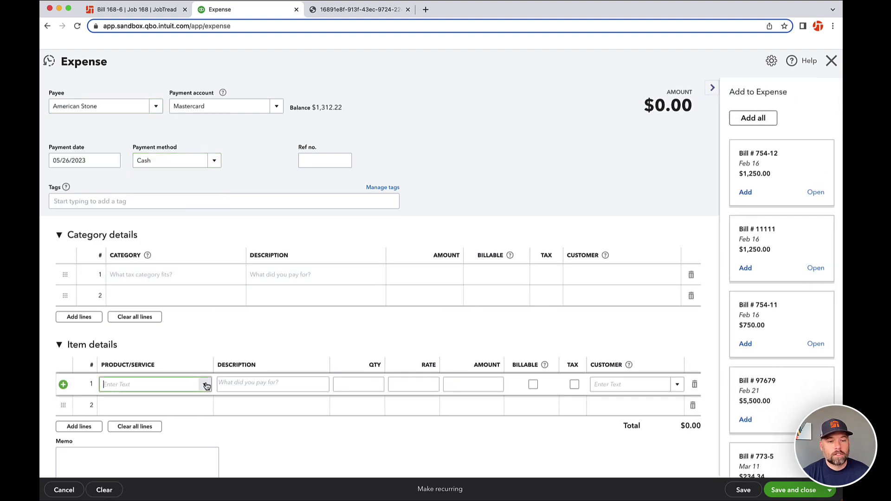
{"action": "left_click", "coordinate": [206, 386]}
{"action": "left_click", "coordinate": [182, 367]}
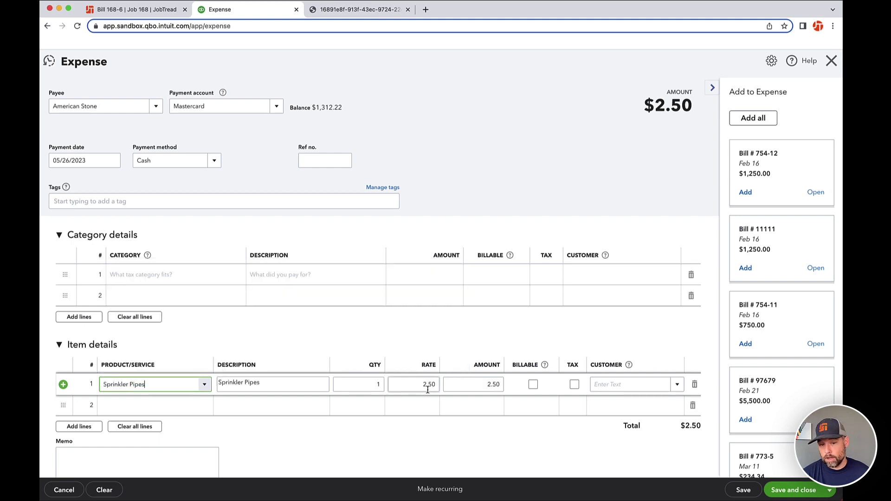
{"action": "scroll", "coordinate": [516, 390], "scroll_direction": "down", "scroll_amount": 3}
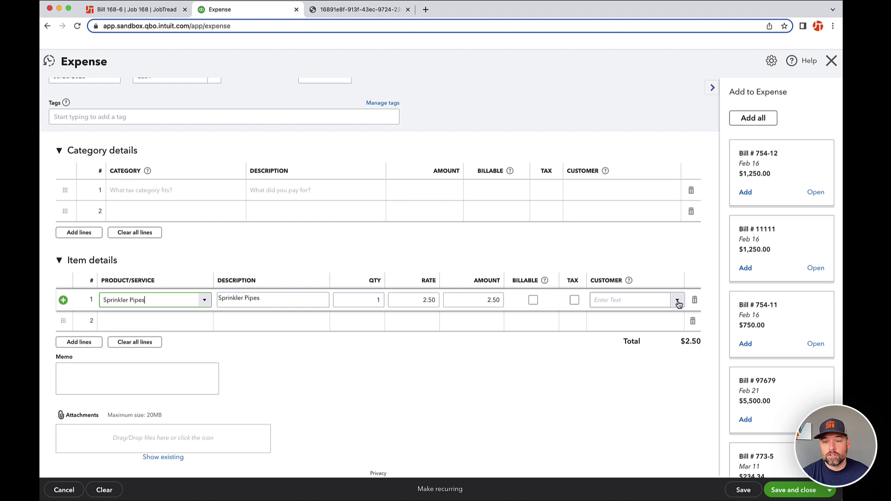
{"action": "left_click", "coordinate": [678, 302]}
{"action": "type", "text": "j"}
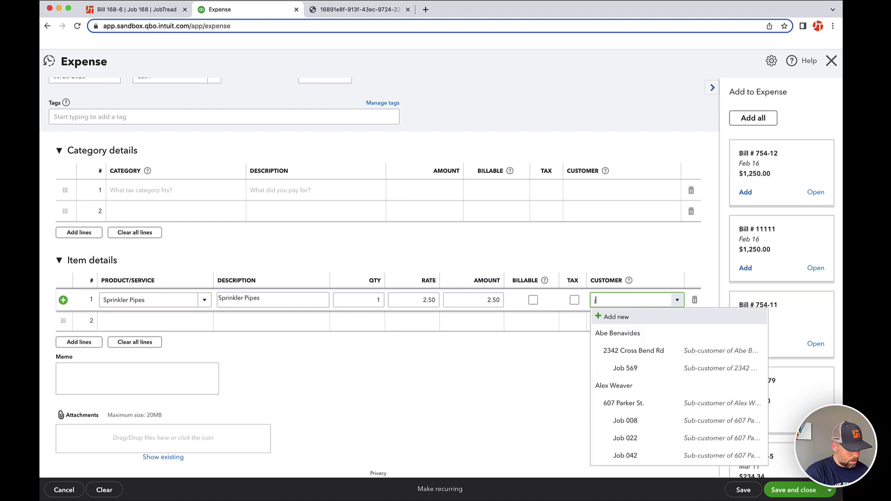
{"action": "type", "text": "ob 168"}
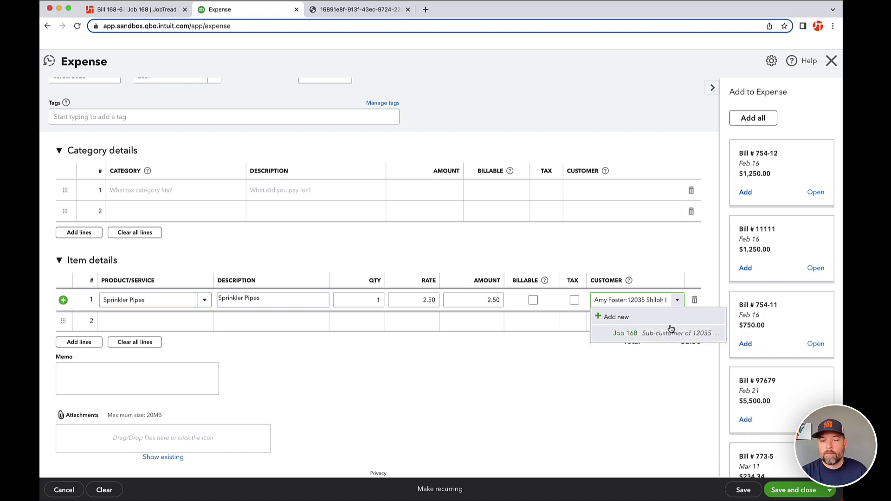
{"action": "left_click", "coordinate": [672, 329]}
{"action": "scroll", "coordinate": [295, 422], "scroll_direction": "down", "scroll_amount": 1}
{"action": "left_click", "coordinate": [215, 430]}
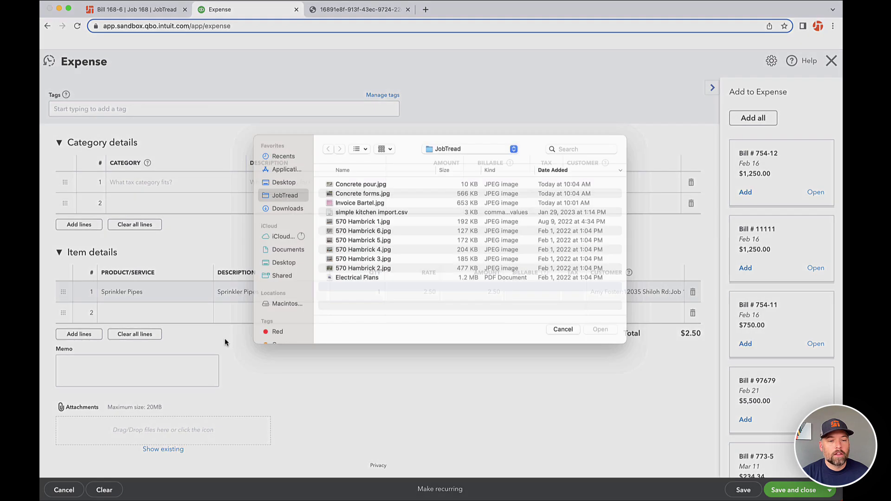
{"action": "left_click", "coordinate": [374, 234]}
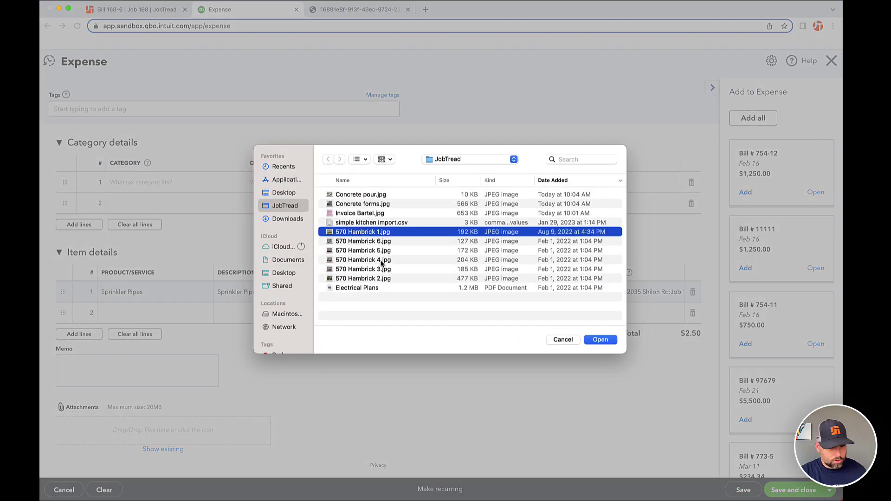
{"action": "left_click", "coordinate": [380, 260], "text": "shift"}
{"action": "left_click", "coordinate": [601, 341]}
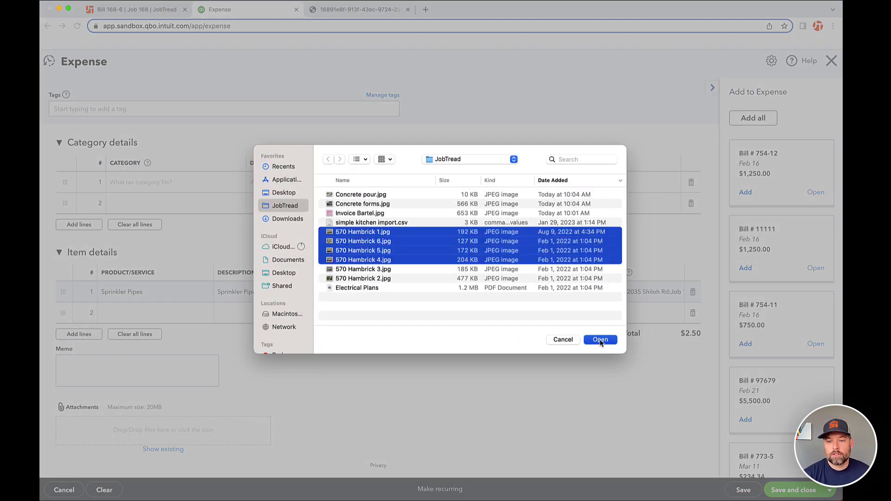
{"action": "scroll", "coordinate": [511, 288], "scroll_direction": "down", "scroll_amount": 1}
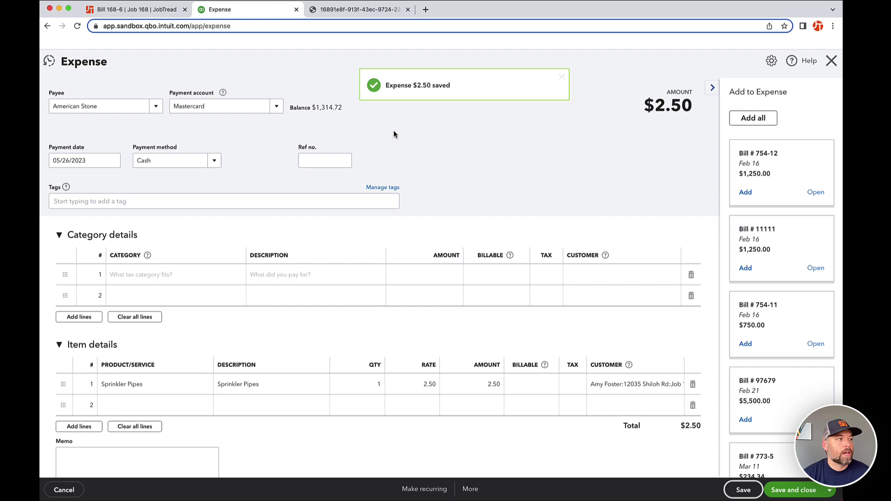
{"action": "left_click", "coordinate": [143, 10]}
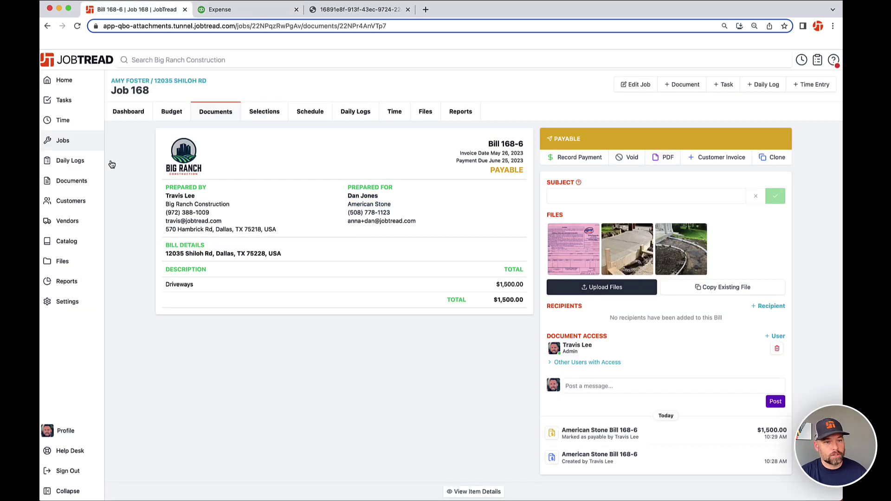
From the Documents list, open synced Expense 168-7 for American Stone's $2.50 Sprinkler Pipes
{"action": "left_click", "coordinate": [70, 181]}
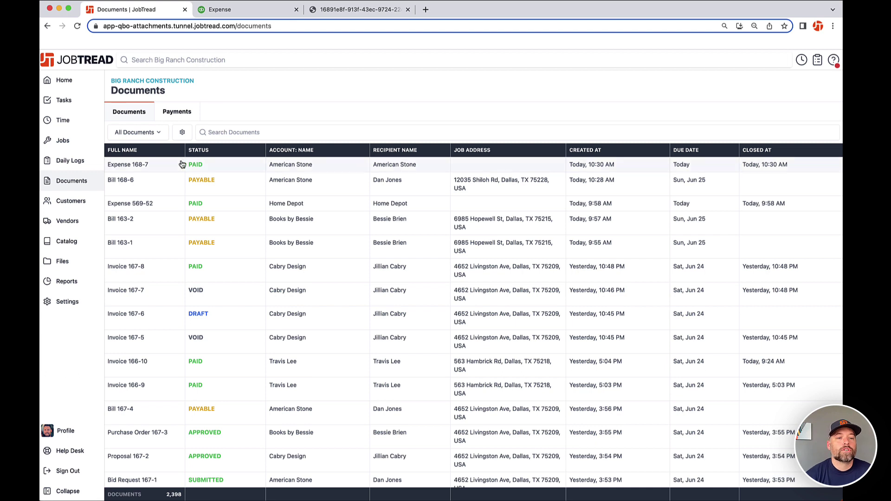
{"action": "left_click", "coordinate": [148, 167]}
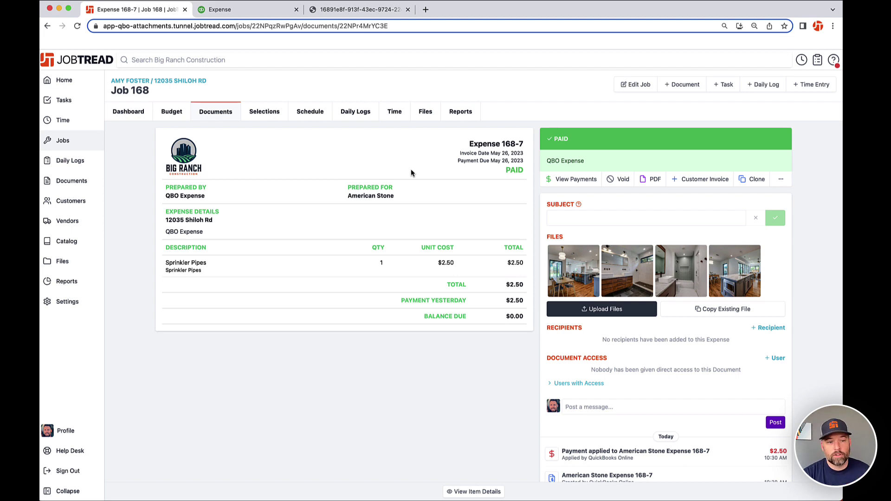
Open the QuickBooks Online integration under Settings > Integrations to see Sync Files enabled
{"action": "left_click", "coordinate": [80, 306]}
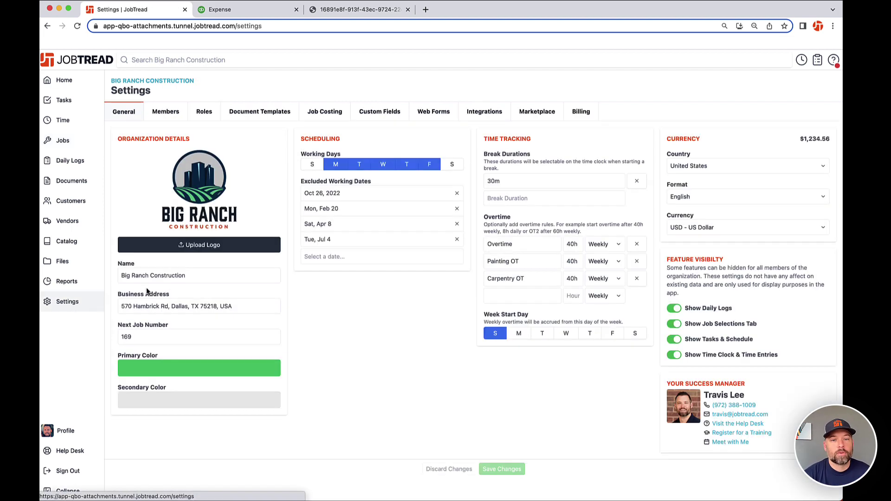
{"action": "left_click", "coordinate": [470, 116]}
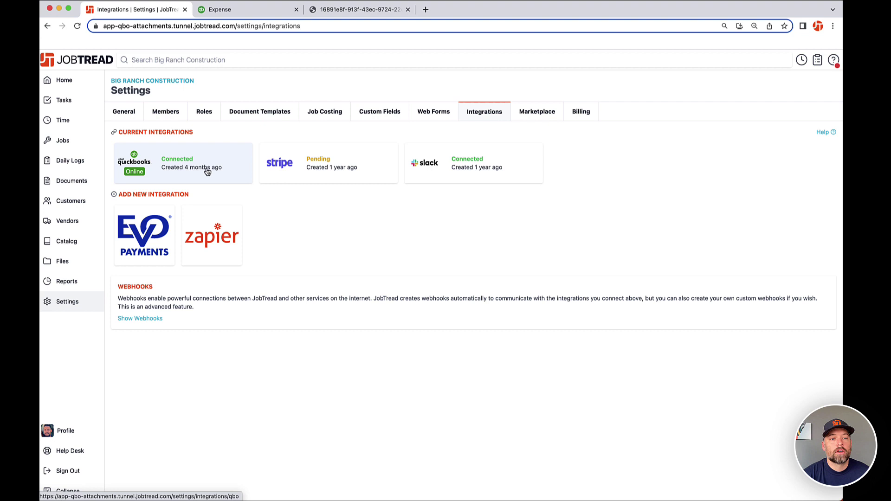
{"action": "left_click", "coordinate": [208, 171]}
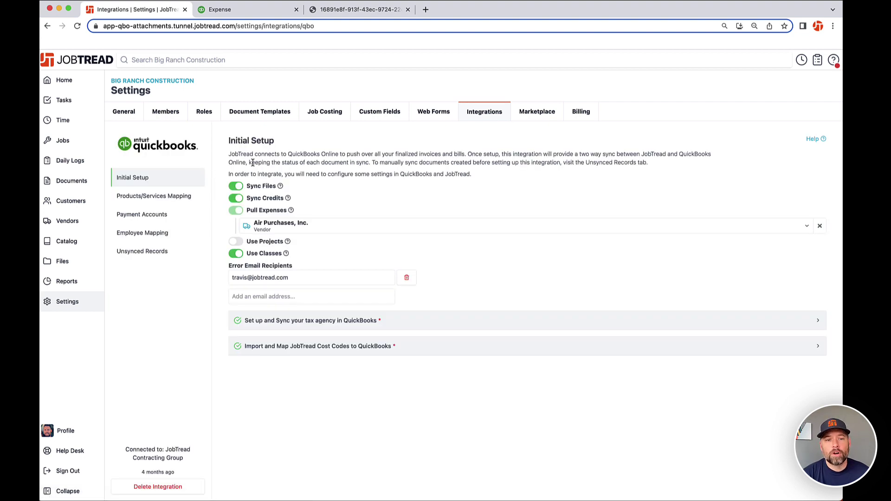